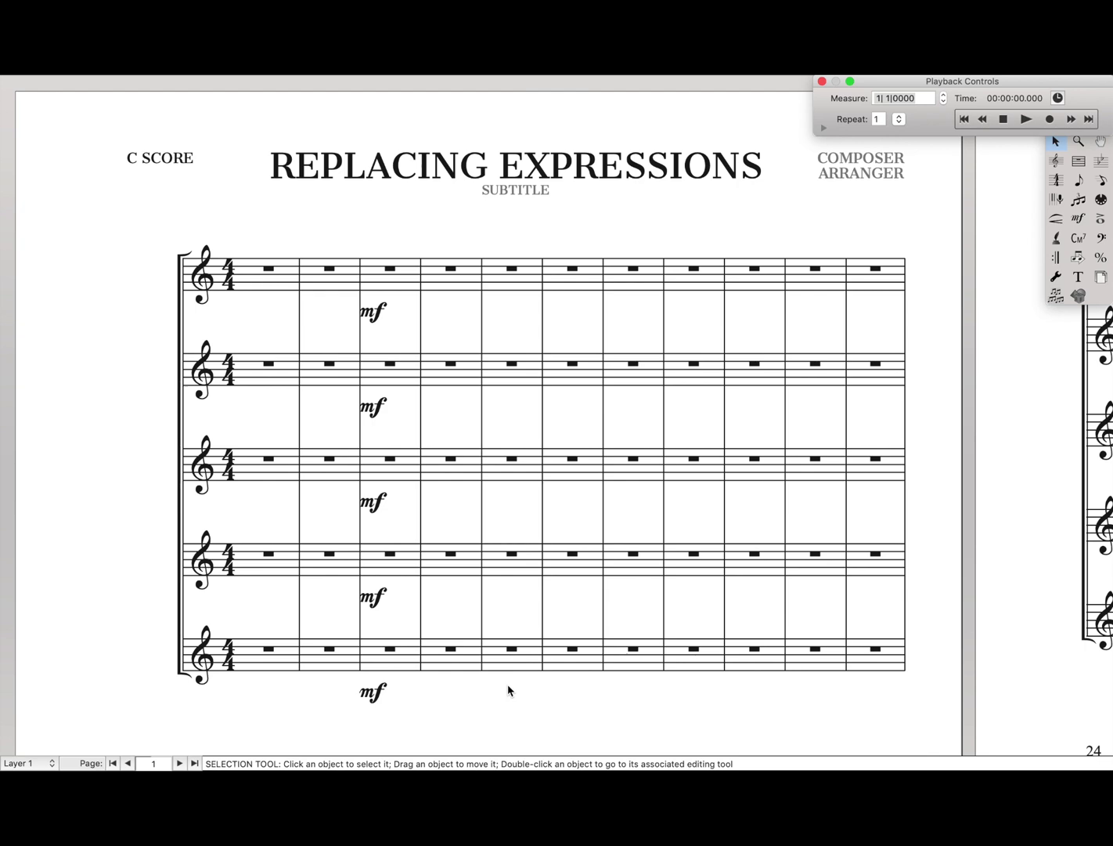
- Select the five mf dynamics in measure 3 with the Expression tool and replace them with f
{"action": "key", "text": "x"}
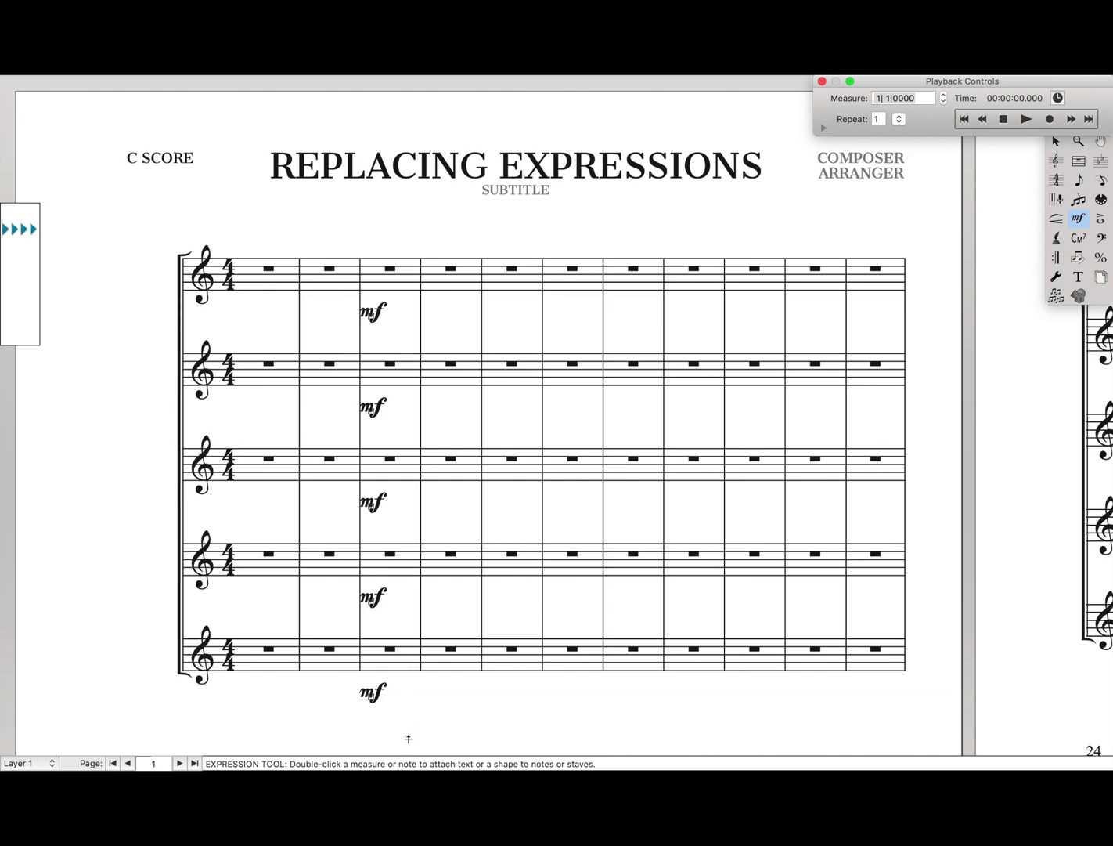
{"action": "mouse_move", "coordinate": [408, 738]}
{"action": "left_mouse_down"}
{"action": "mouse_move", "coordinate": [306, 277]}
{"action": "mouse_move", "coordinate": [365, 624]}
{"action": "mouse_move", "coordinate": [366, 696]}
{"action": "left_mouse_up"}
{"action": "key", "text": "Delete"}
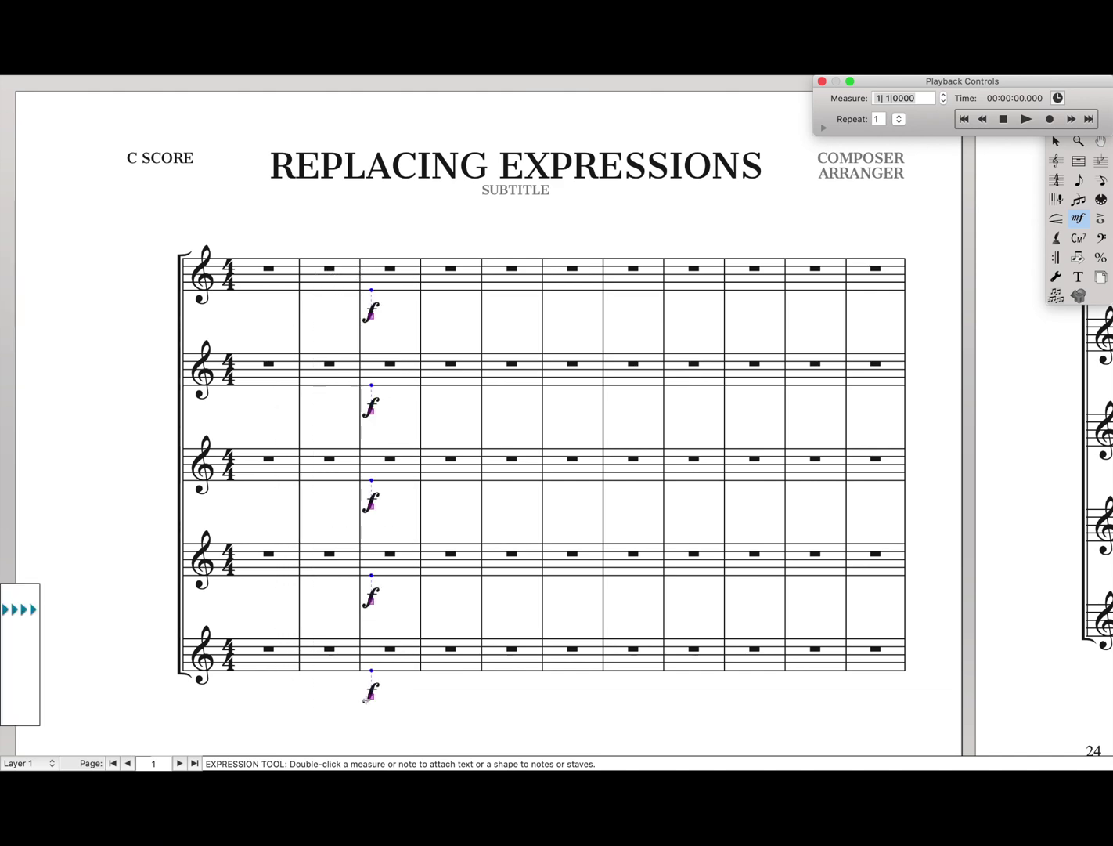
{"action": "key", "text": "Escape"}
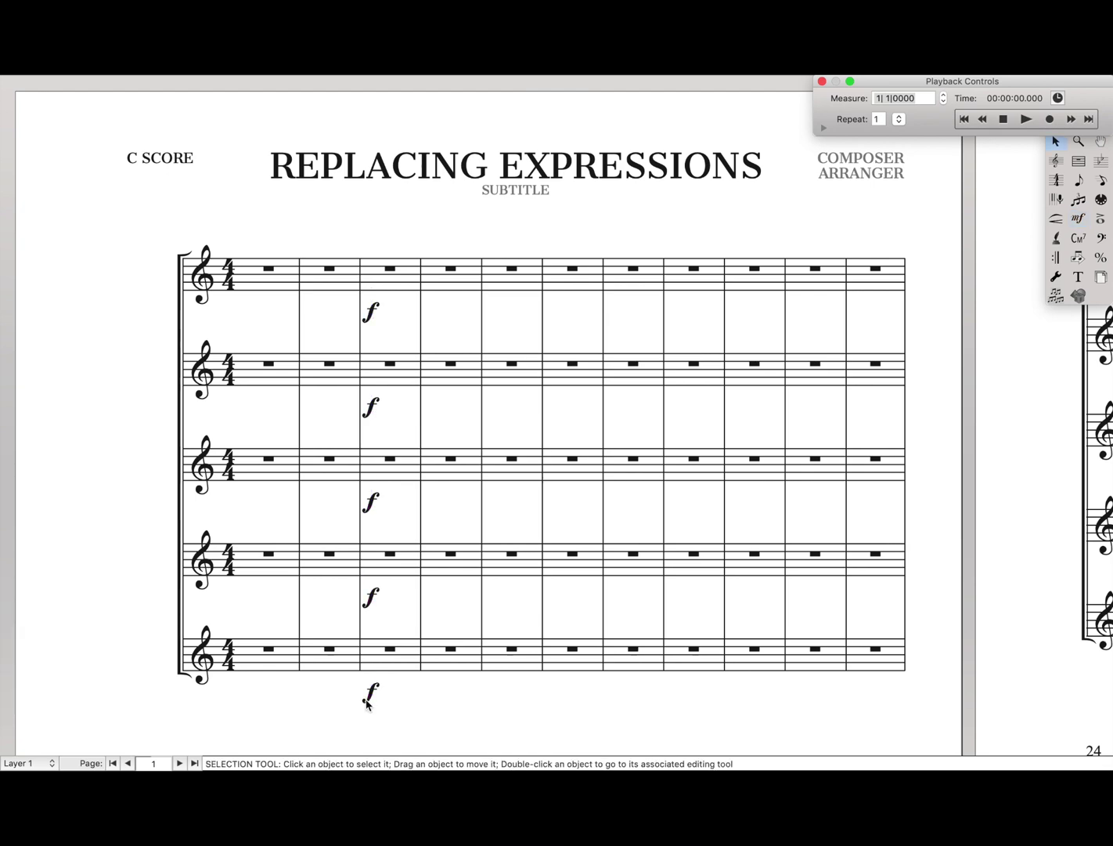
{"action": "key", "text": "5"}
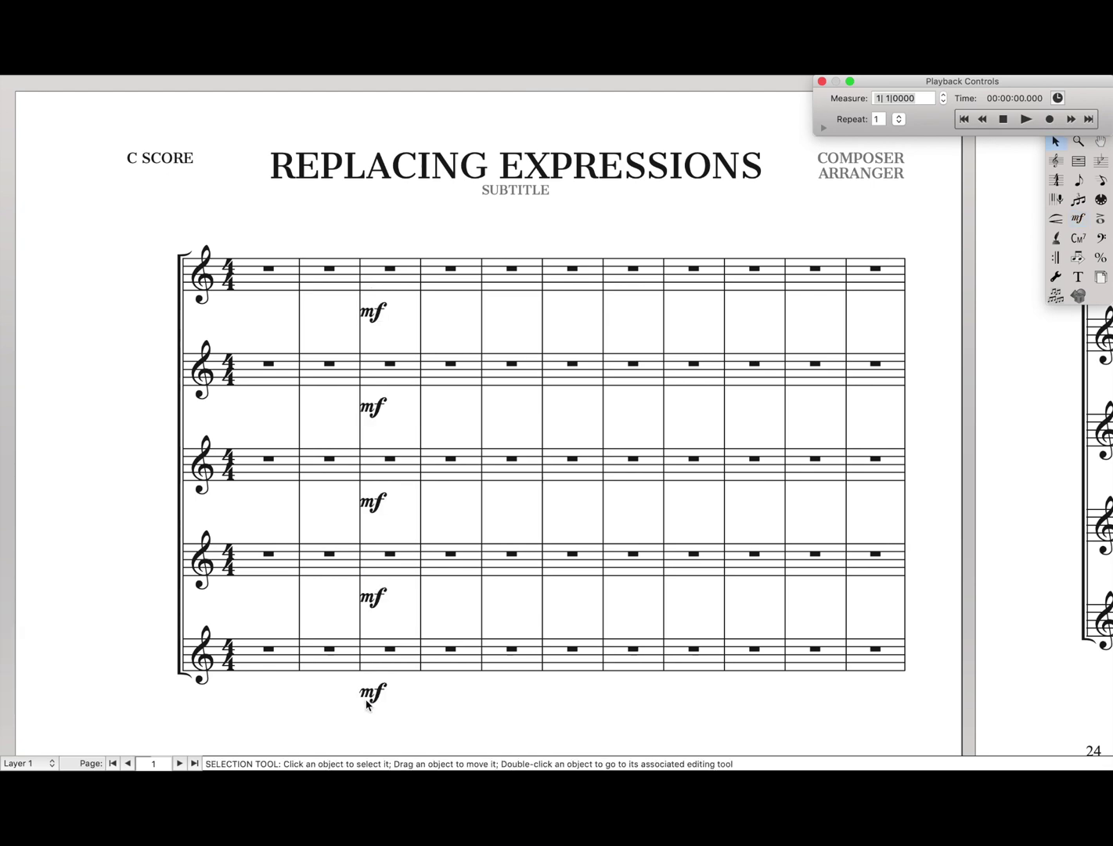
{"action": "key", "text": "e"}
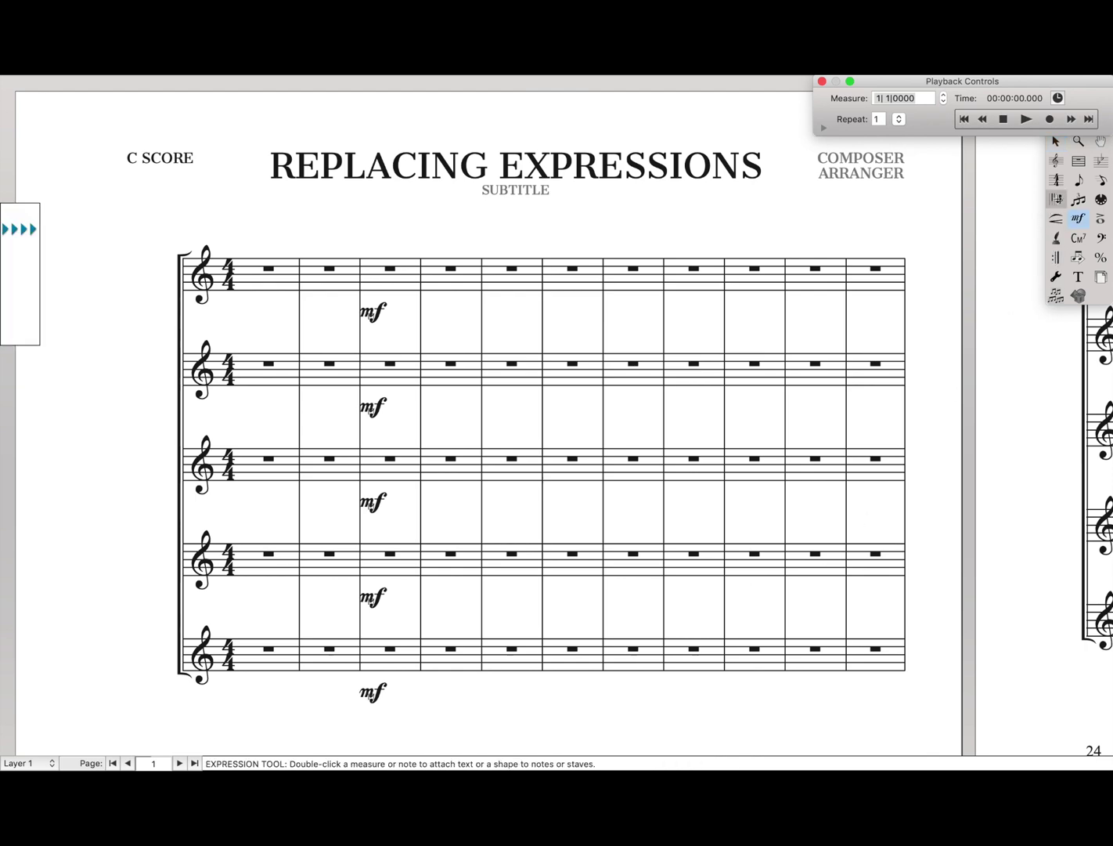
{"action": "left_click_drag", "start_coordinate": [344, 283], "coordinate": [460, 725]}
{"action": "key", "text": "7"}
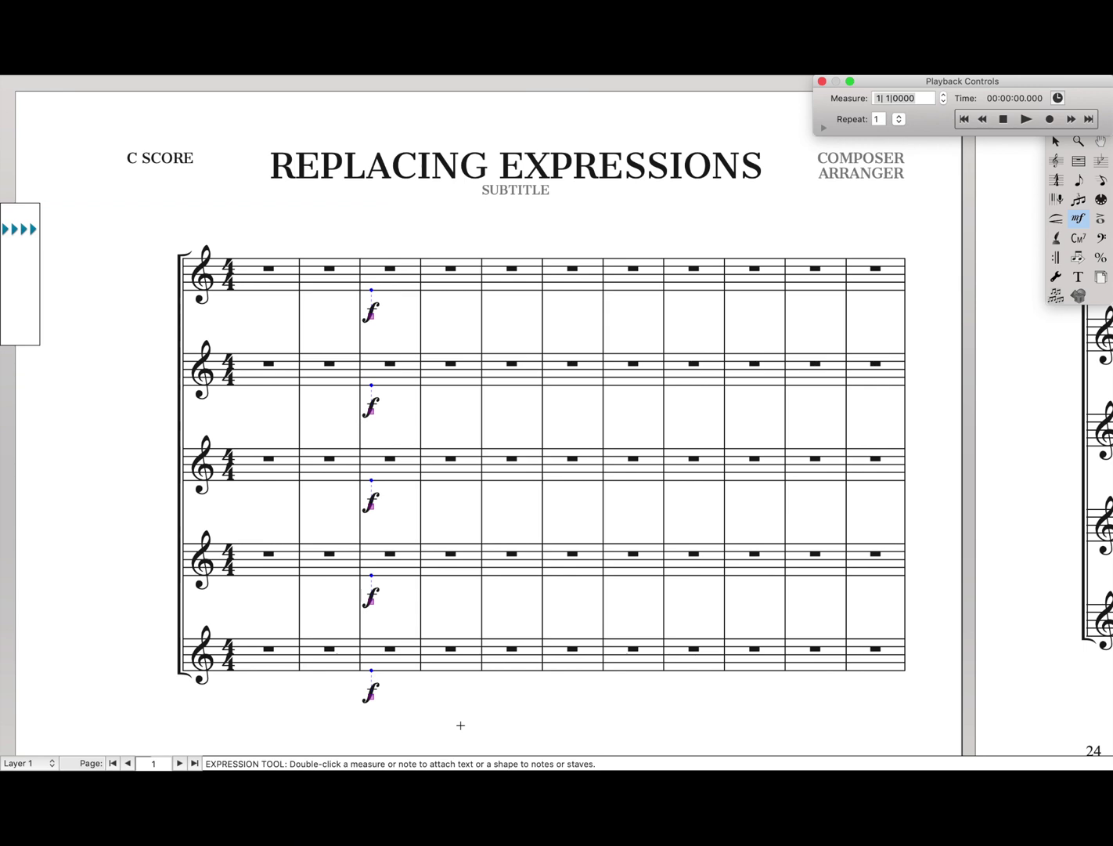
- Swap the selected f markings in measure 3 for pizz. above all five staves
{"action": "key", "text": "Return"}
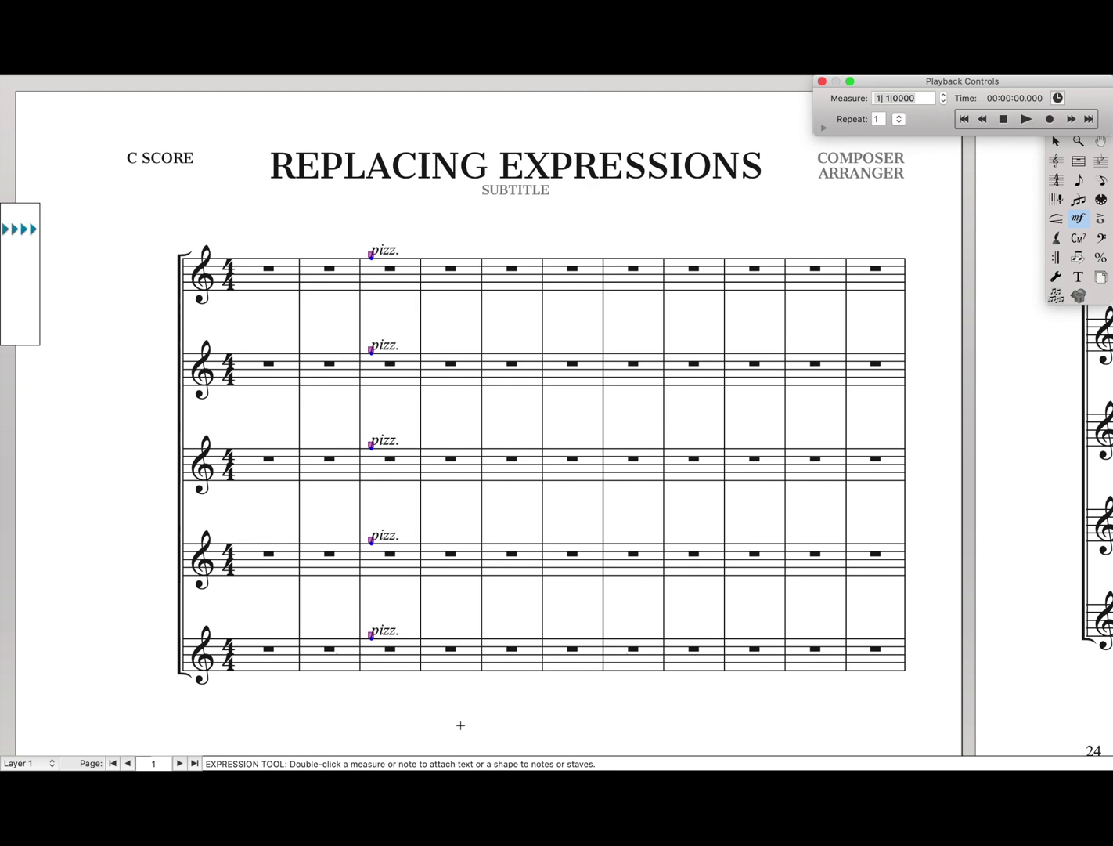
{"action": "key", "text": "Escape"}
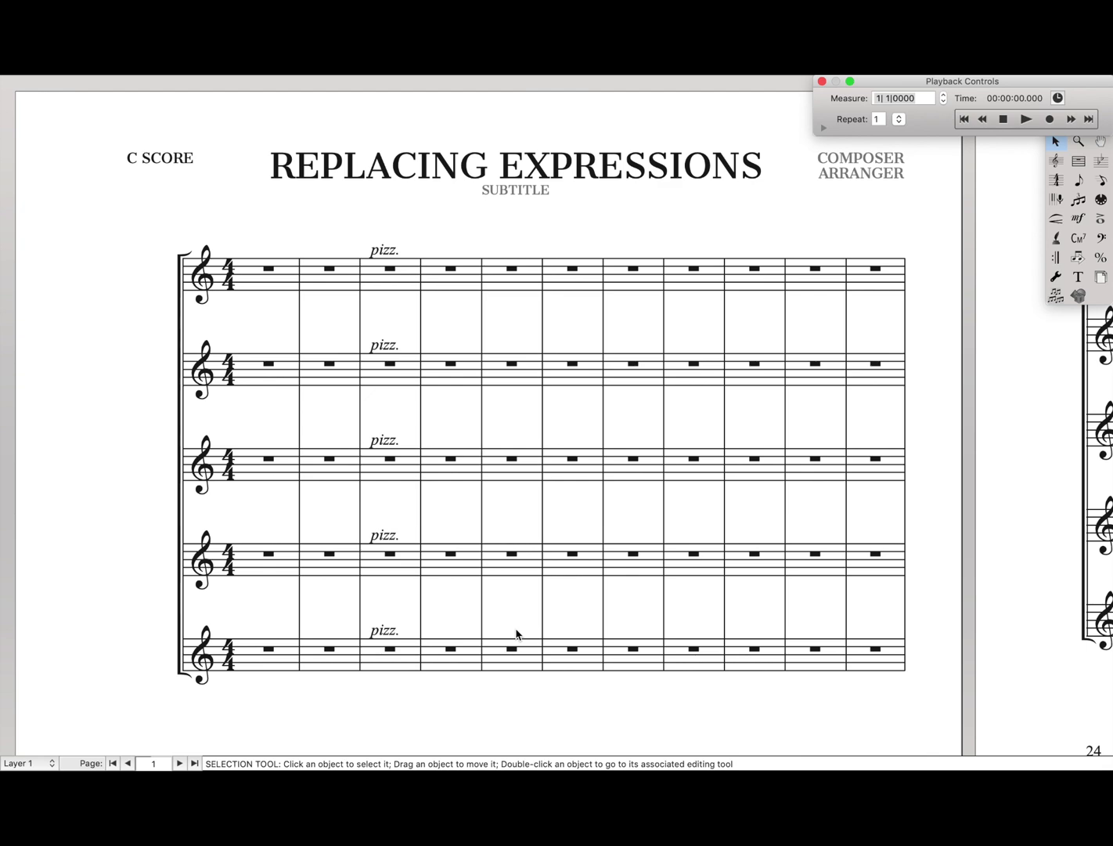
{"action": "key", "text": "shift+x"}
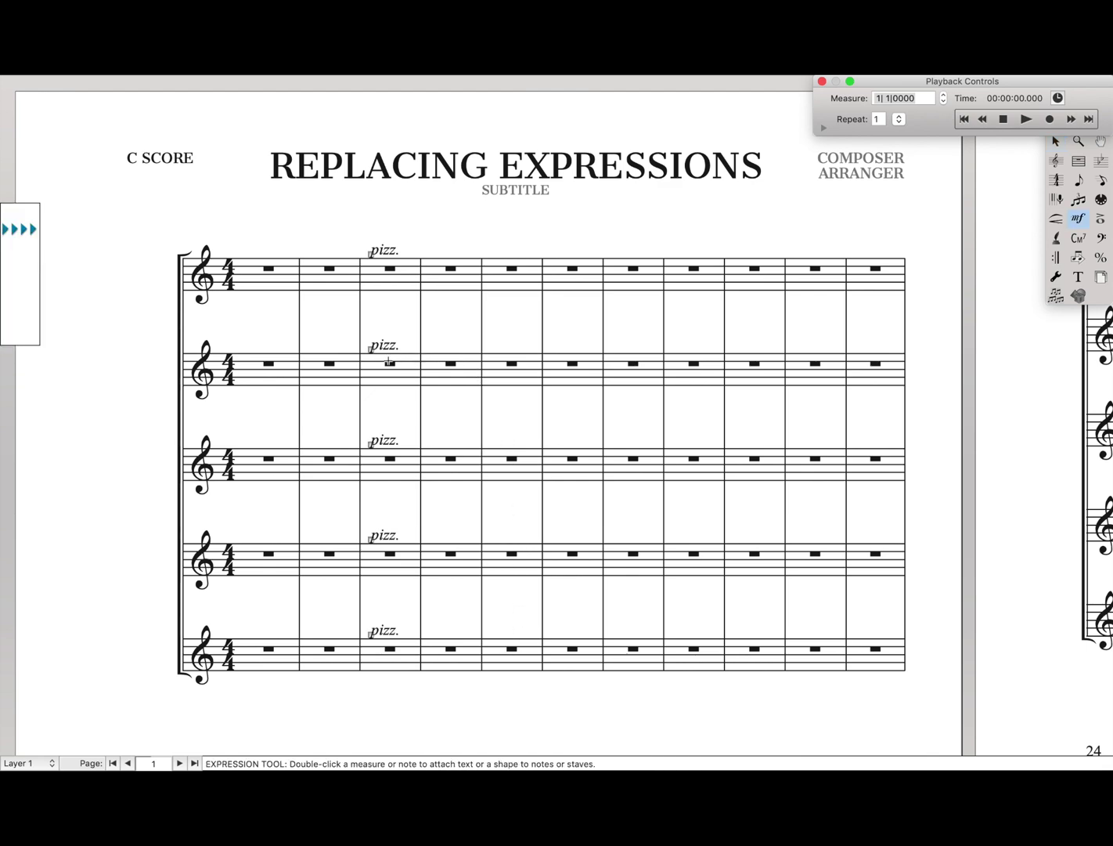
{"action": "double_click", "coordinate": [366, 375]}
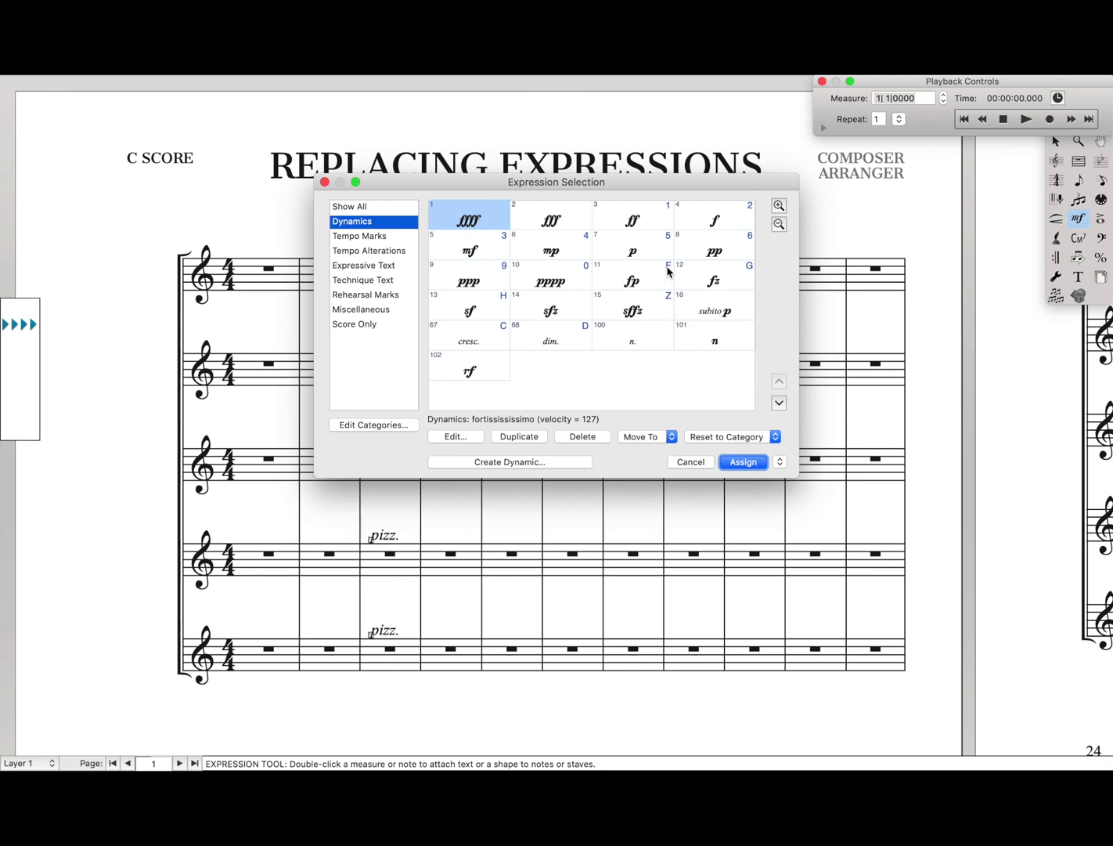
{"action": "left_click", "coordinate": [688, 461]}
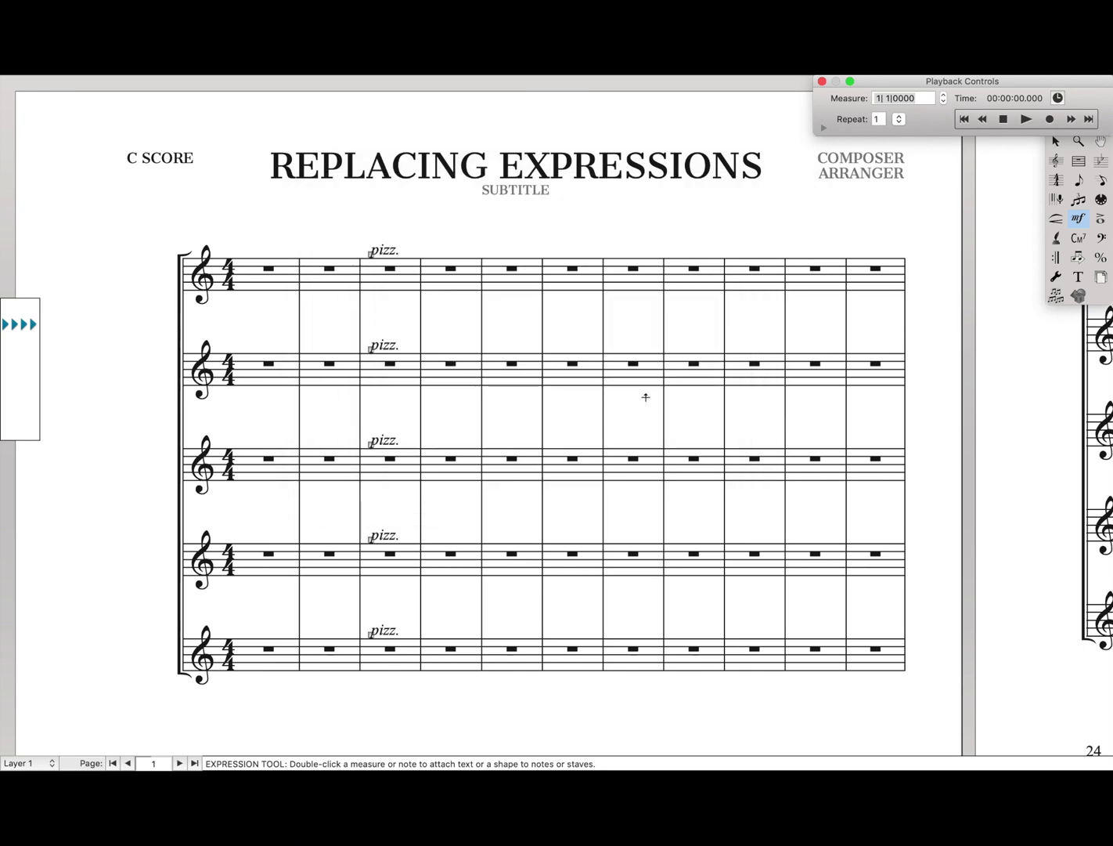
- Place an fp on the second staff in measure 7, then replace it with arco
{"action": "left_click", "coordinate": [615, 374]}
{"action": "key", "text": "a"}
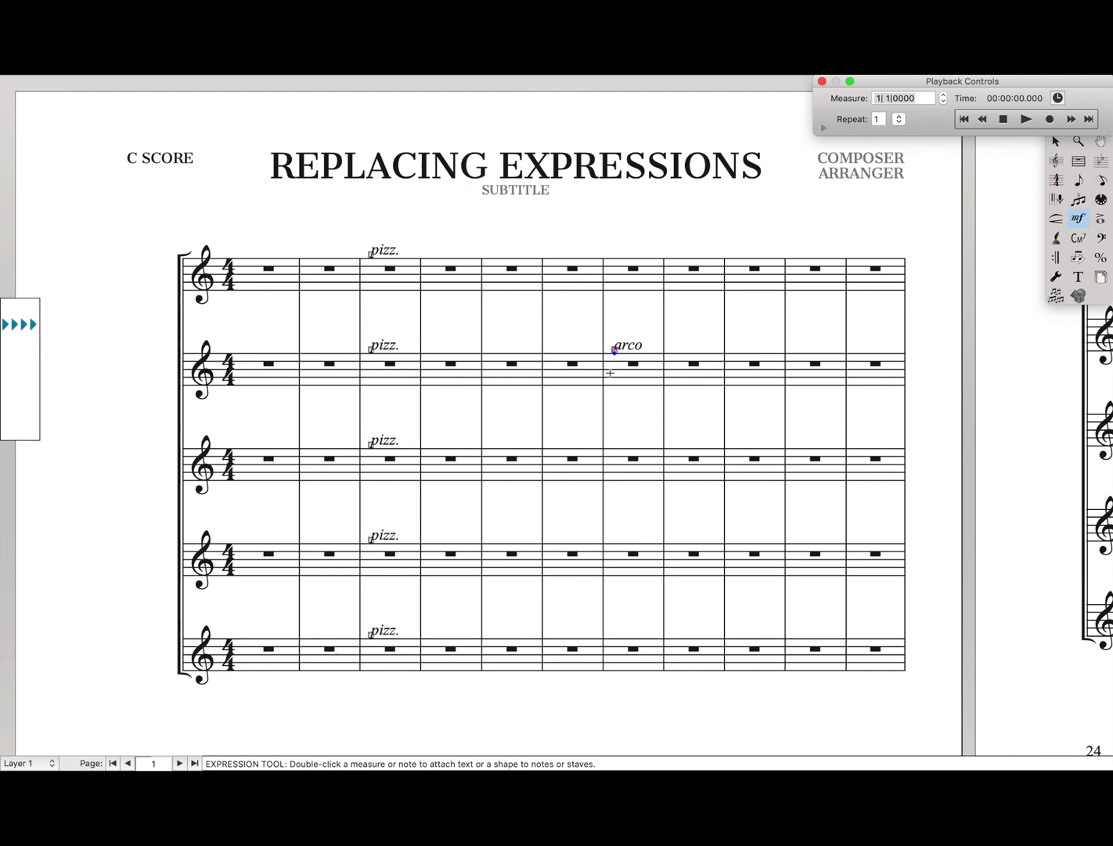